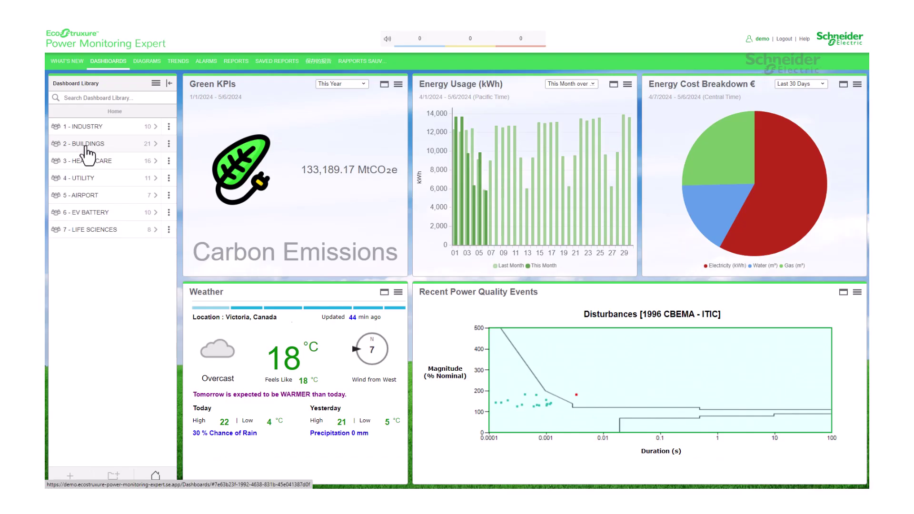
Open 3 - Building - Heat Maps from the 2 - BUILDINGS folder and collapse the Dashboard Library
{"action": "left_click", "coordinate": [88, 147]}
{"action": "left_click", "coordinate": [114, 246]}
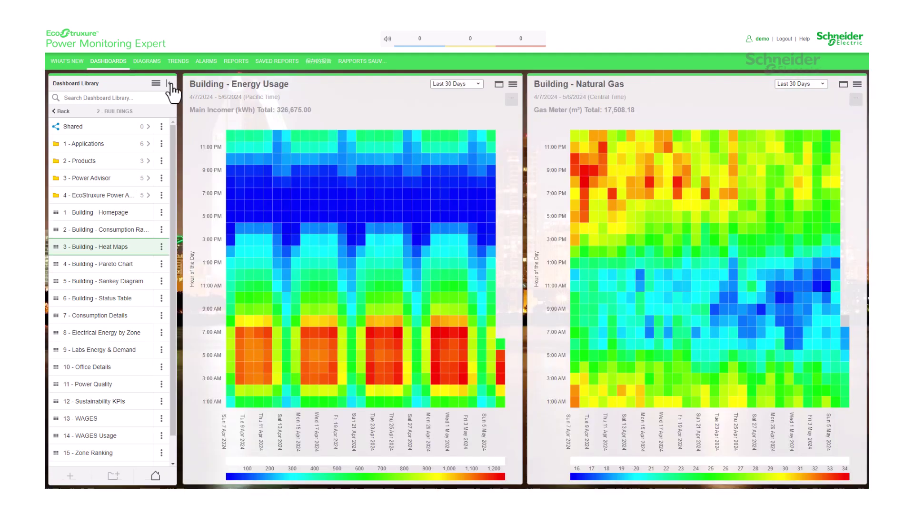
{"action": "left_click", "coordinate": [170, 84]}
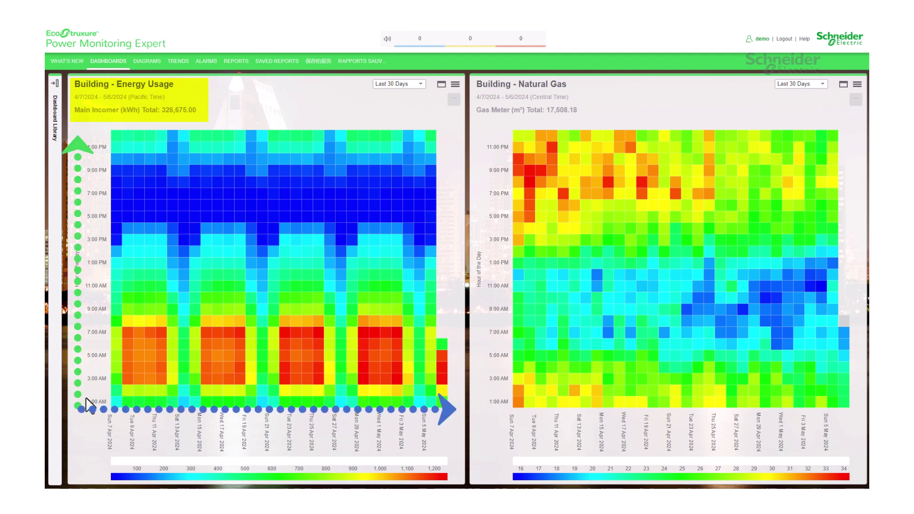
{"action": "mouse_move", "coordinate": [112, 405]}
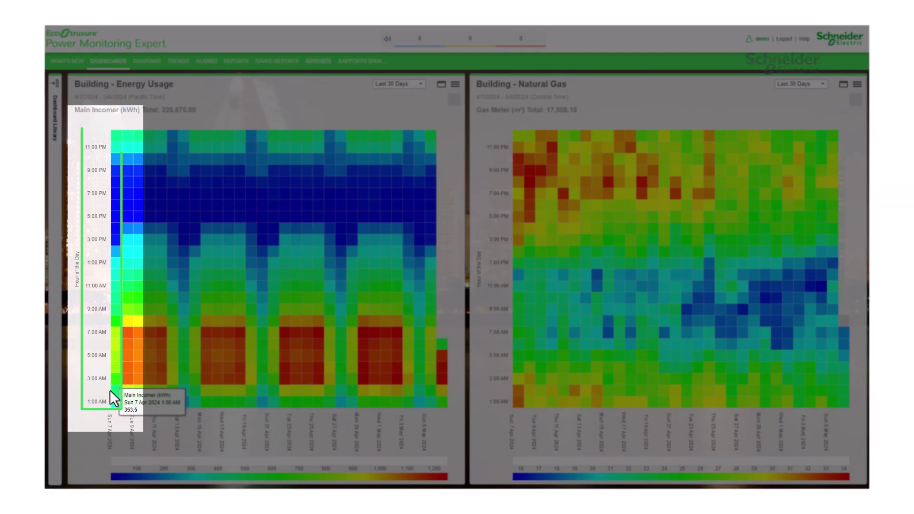
{"action": "mouse_move", "coordinate": [111, 134]}
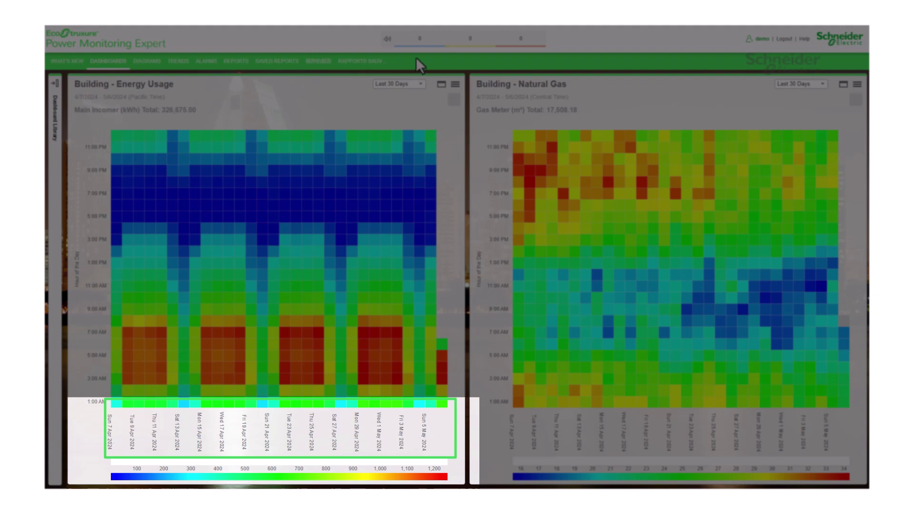
Check the Energy Usage reporting period list, leaving it at Last 30 Days
{"action": "left_click", "coordinate": [403, 84]}
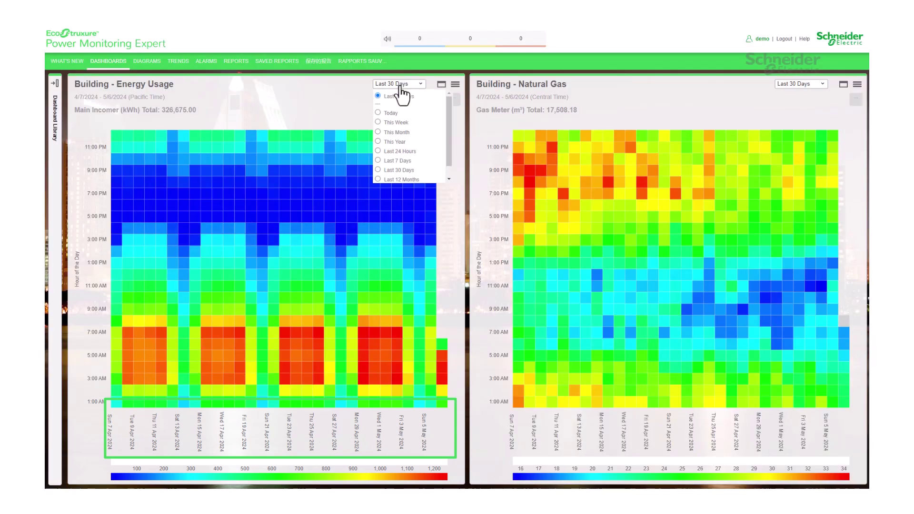
{"action": "left_click", "coordinate": [332, 100]}
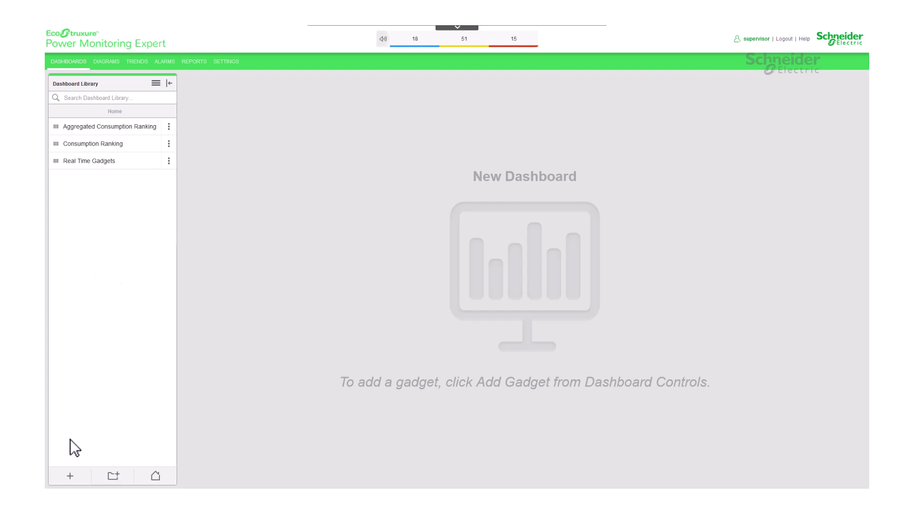
Create a new dashboard named 'Heat Map' from the library's options menu
{"action": "left_click", "coordinate": [70, 476]}
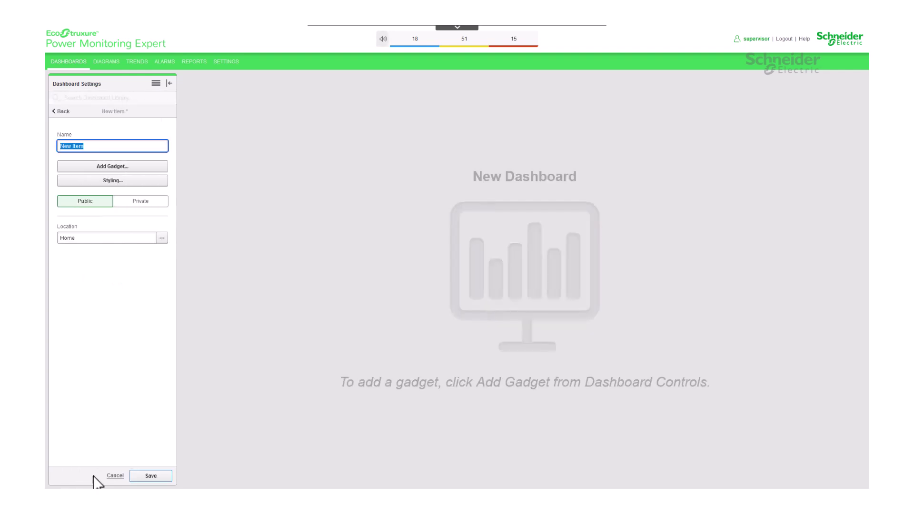
{"action": "left_click", "coordinate": [111, 477]}
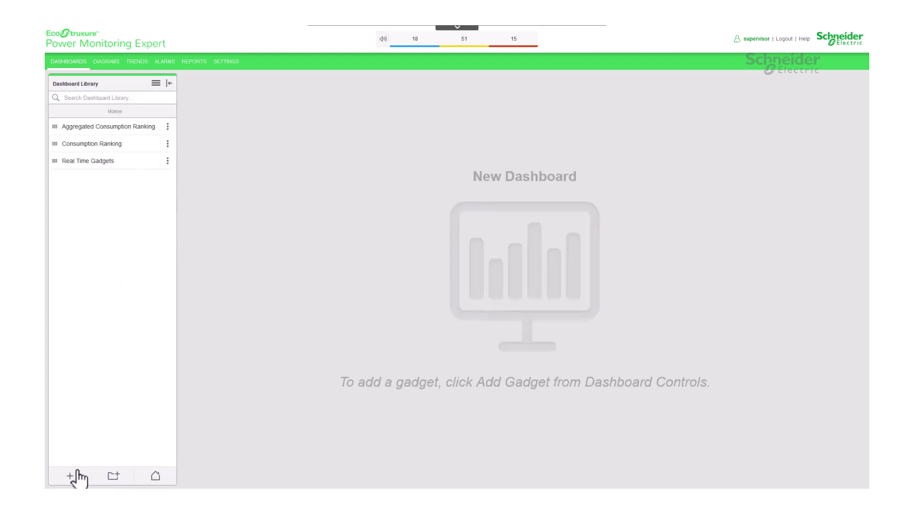
{"action": "left_click", "coordinate": [156, 83]}
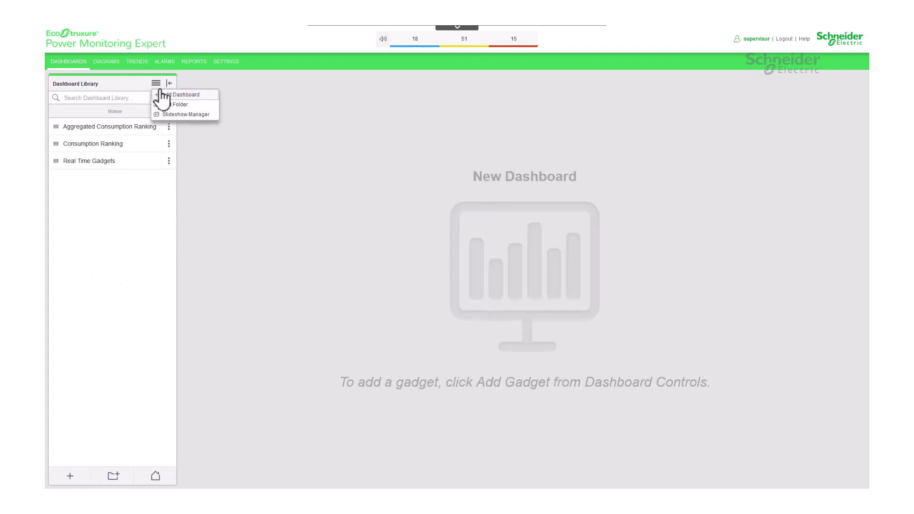
{"action": "left_click", "coordinate": [206, 96]}
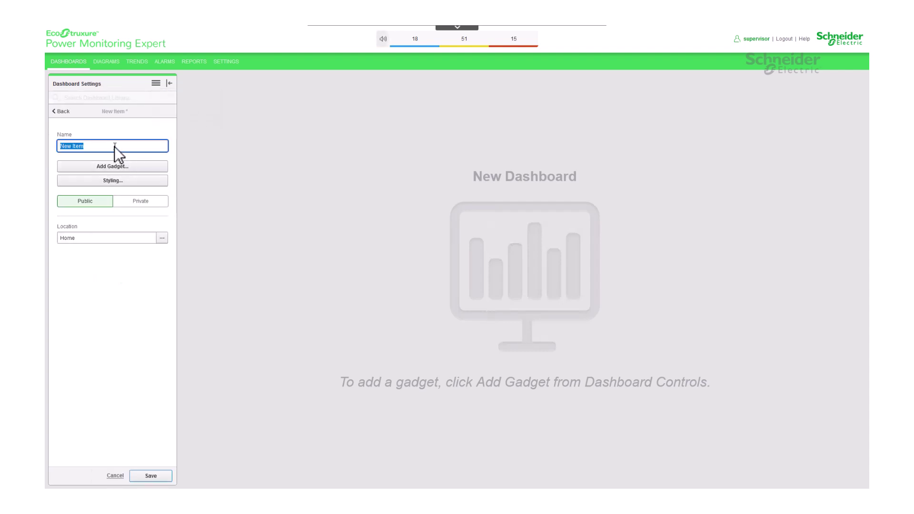
{"action": "type", "text": "Heat Map"}
Add a Heat Map gadget from the Usage Analysis category
{"action": "left_click", "coordinate": [154, 167]}
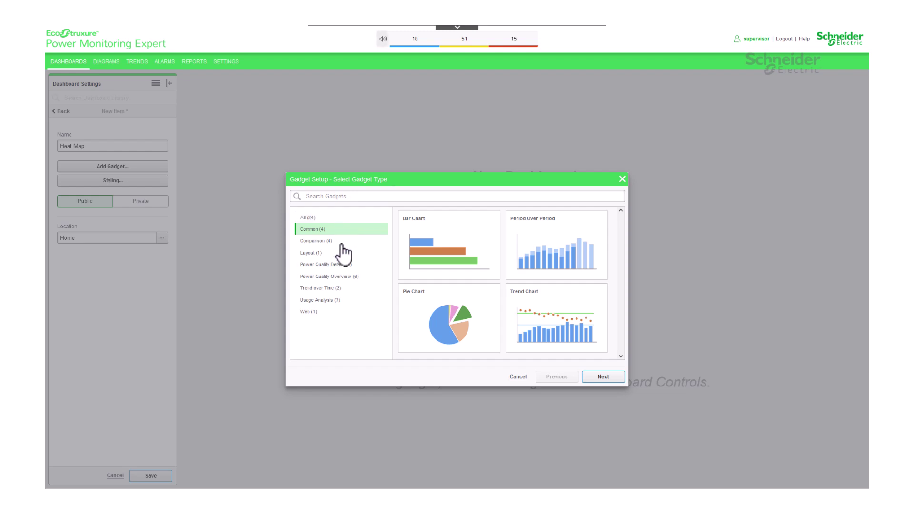
{"action": "left_click", "coordinate": [341, 300]}
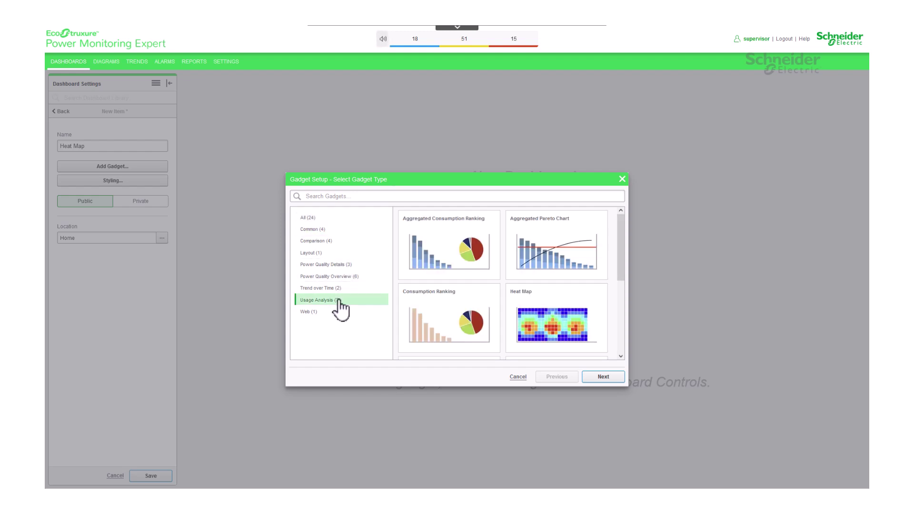
{"action": "left_click", "coordinate": [589, 303]}
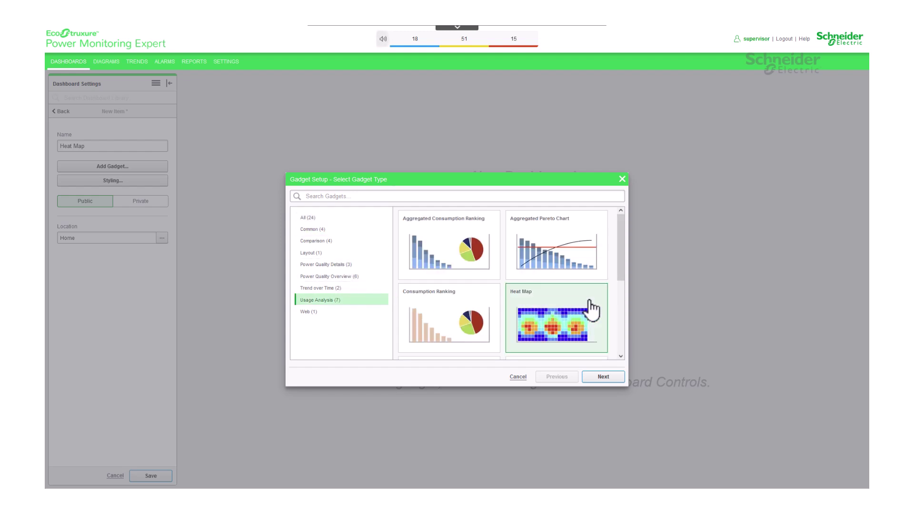
Title the gadget 'Building Energy Usage' with its own opacity set to 80%
{"action": "left_click", "coordinate": [600, 375]}
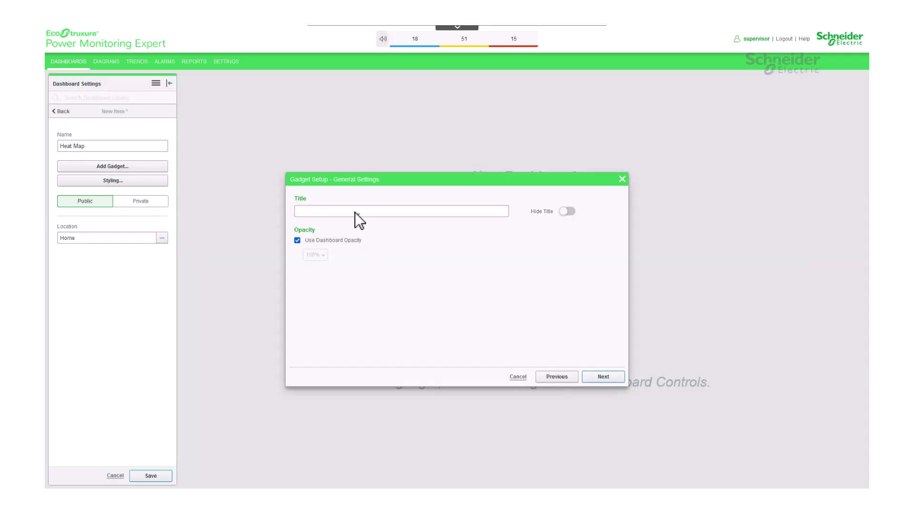
{"action": "left_click", "coordinate": [354, 212]}
{"action": "type", "text": "Build"}
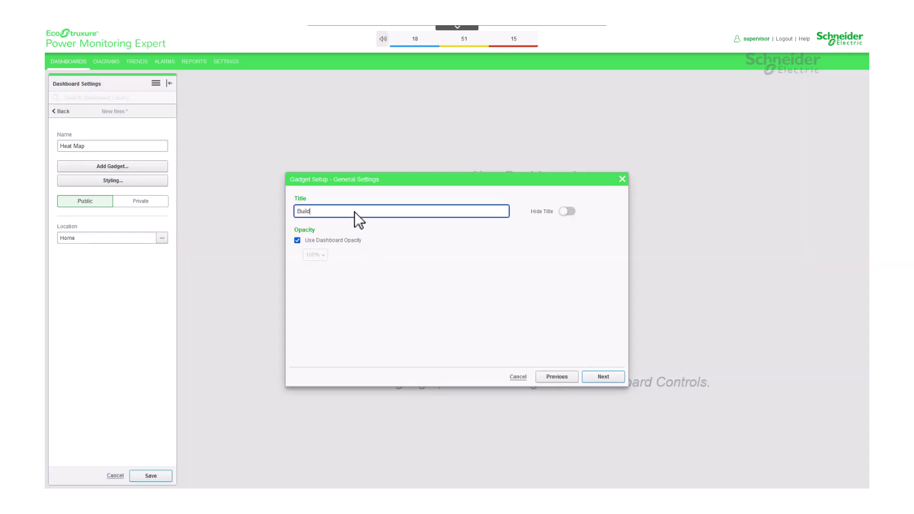
{"action": "type", "text": "ing Energy Usage"}
{"action": "left_click", "coordinate": [297, 240]}
{"action": "left_click", "coordinate": [315, 254]}
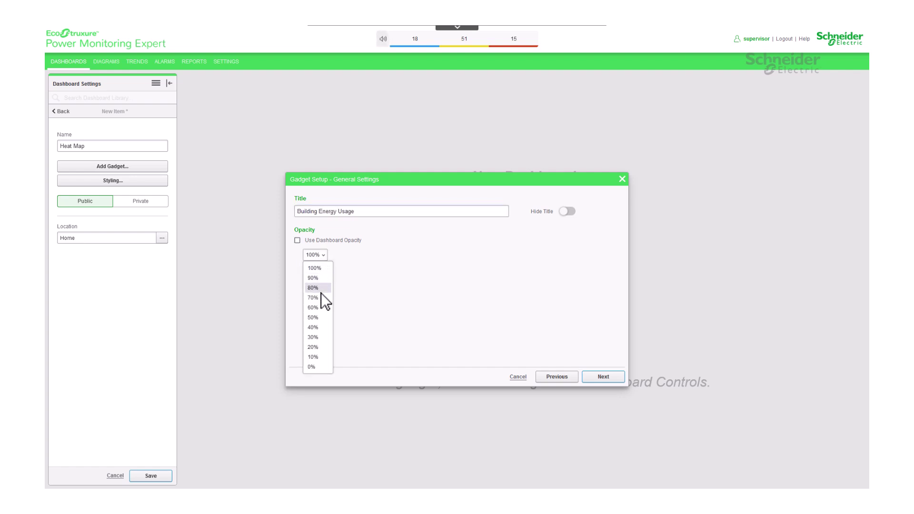
{"action": "left_click", "coordinate": [320, 291]}
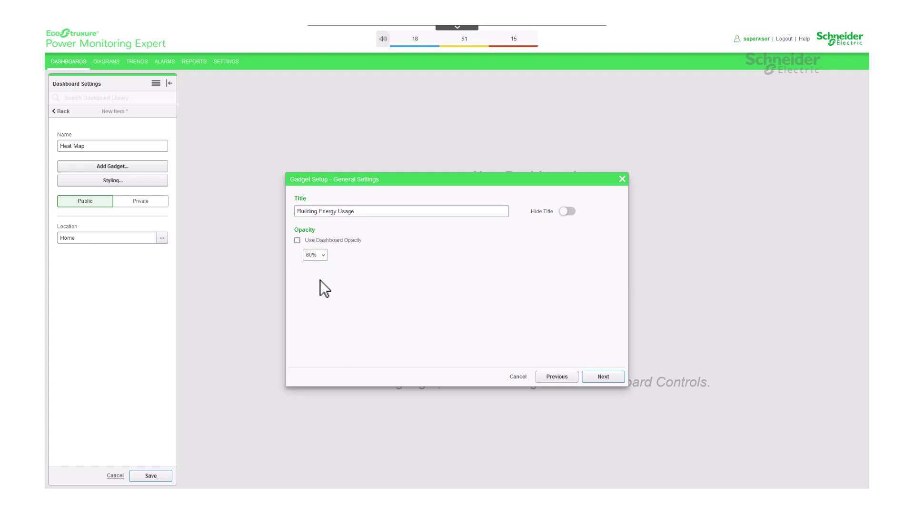
Enable custom font size 12 and custom precision 2 for the gadget
{"action": "left_click", "coordinate": [602, 377]}
{"action": "left_click", "coordinate": [390, 201]}
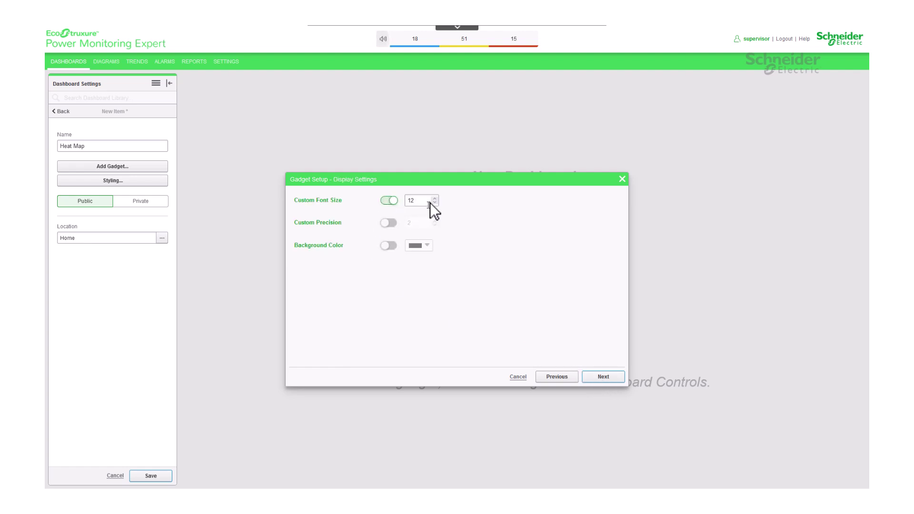
{"action": "left_click", "coordinate": [390, 223]}
Add a data series using Canada under Physical Layout as the source
{"action": "left_click", "coordinate": [605, 379]}
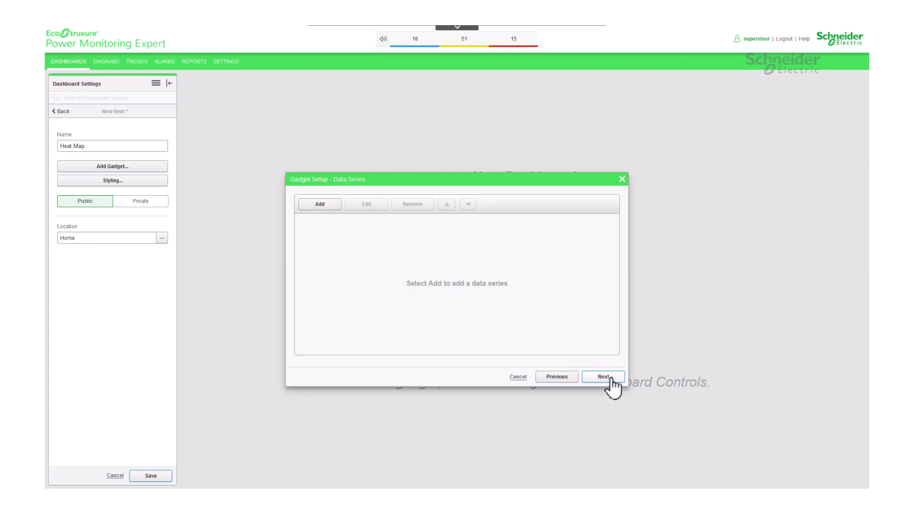
{"action": "left_click", "coordinate": [323, 204]}
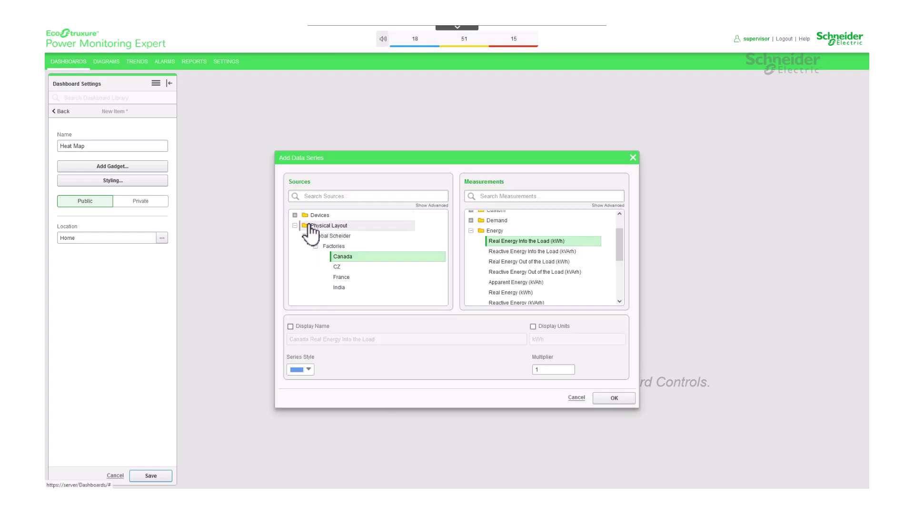
{"action": "left_click", "coordinate": [309, 226]}
{"action": "left_click", "coordinate": [308, 217]}
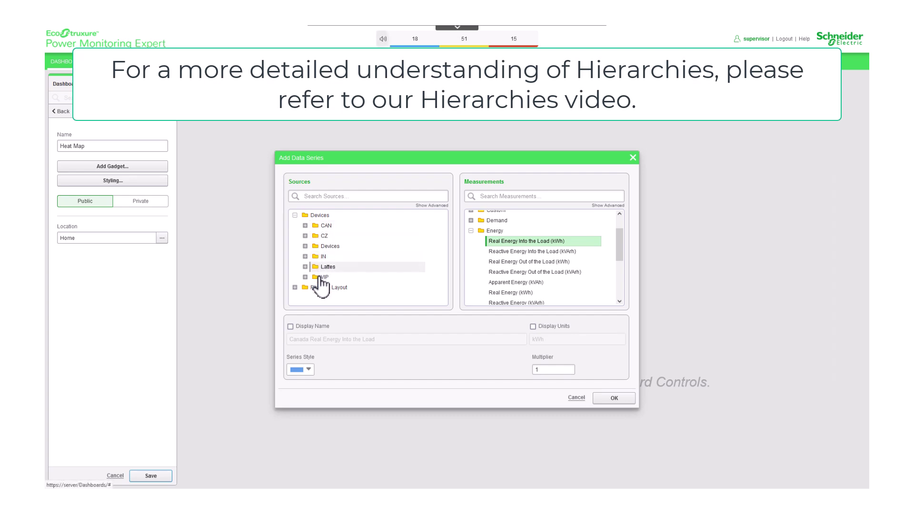
{"action": "left_click", "coordinate": [297, 215]}
{"action": "left_click", "coordinate": [307, 225]}
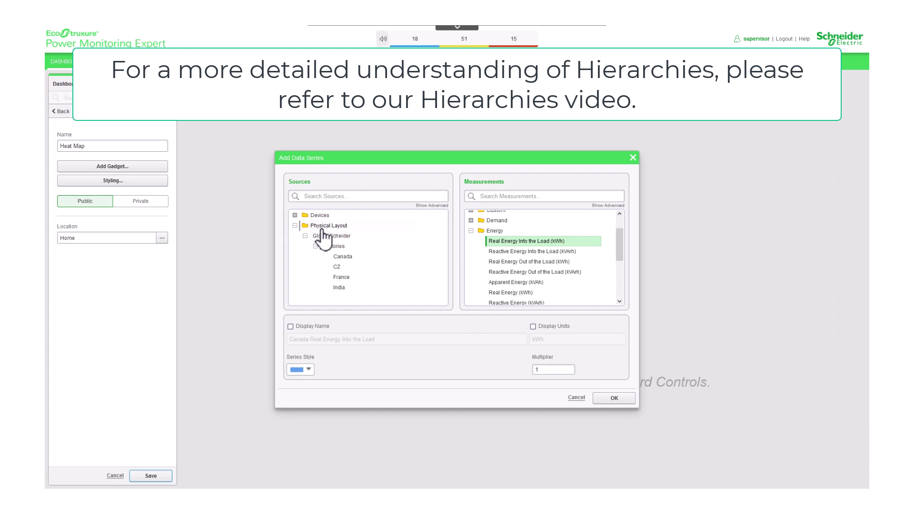
{"action": "left_click", "coordinate": [343, 258]}
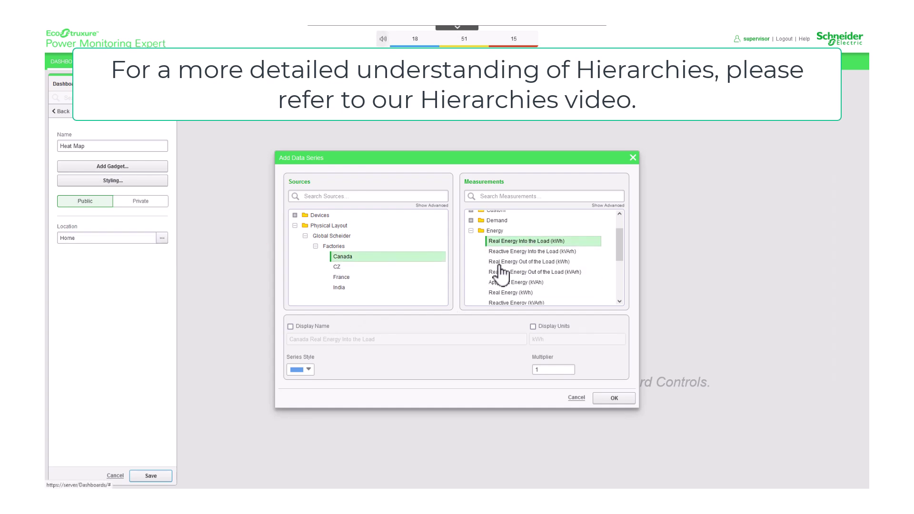
Give the series the display name 'Energy' with units shown, and confirm it
{"action": "left_click", "coordinate": [333, 327]}
{"action": "left_click_drag", "start_coordinate": [389, 342], "coordinate": [206, 353]}
{"action": "type", "text": "Energy"}
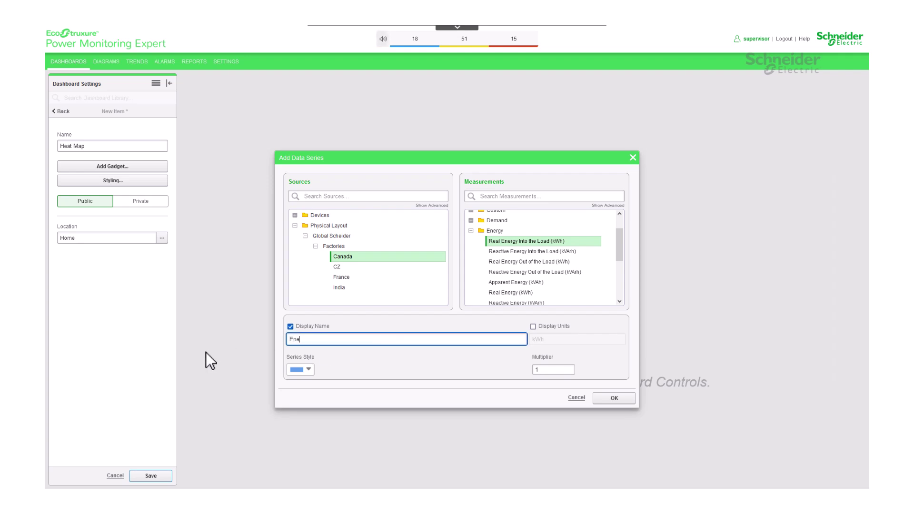
{"action": "left_click", "coordinate": [532, 326]}
{"action": "left_click", "coordinate": [611, 398]}
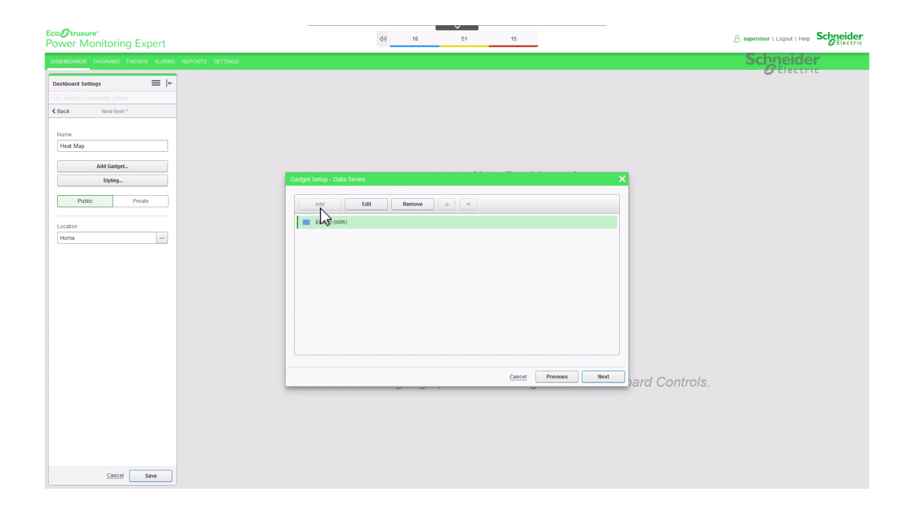
Set the gadget's Time Range to Last Month on the viewing period step
{"action": "left_click", "coordinate": [599, 377]}
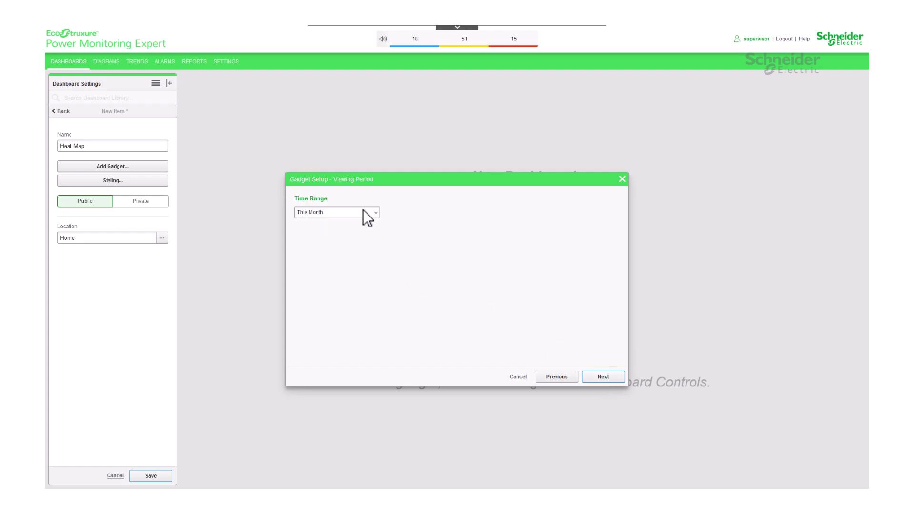
{"action": "left_click", "coordinate": [374, 213]}
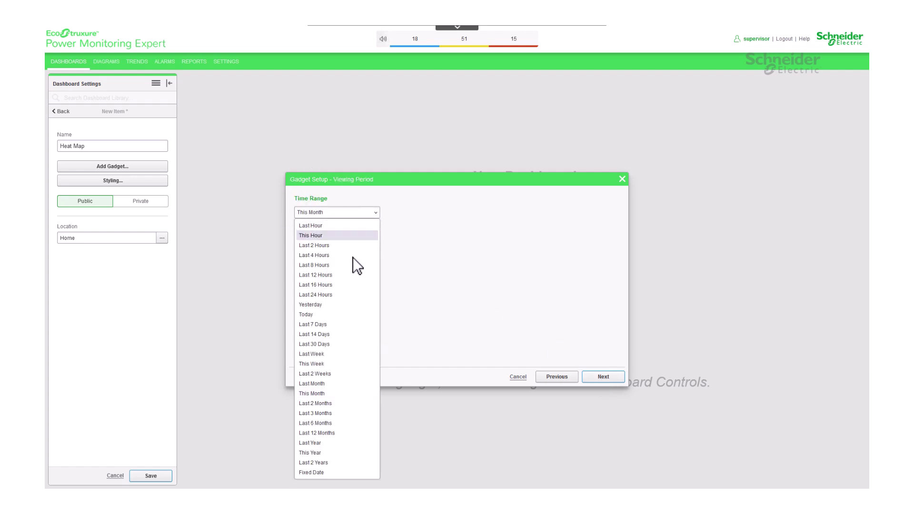
{"action": "left_click", "coordinate": [319, 383]}
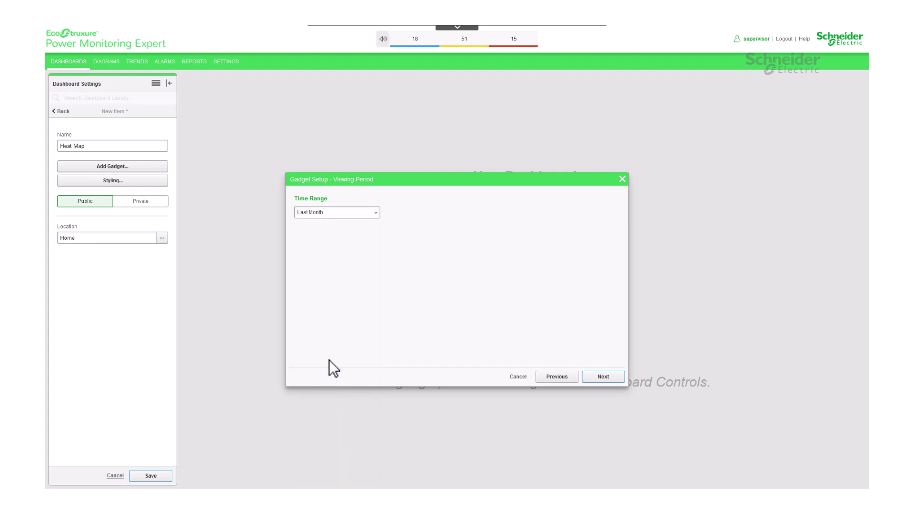
{"action": "left_click", "coordinate": [603, 376]}
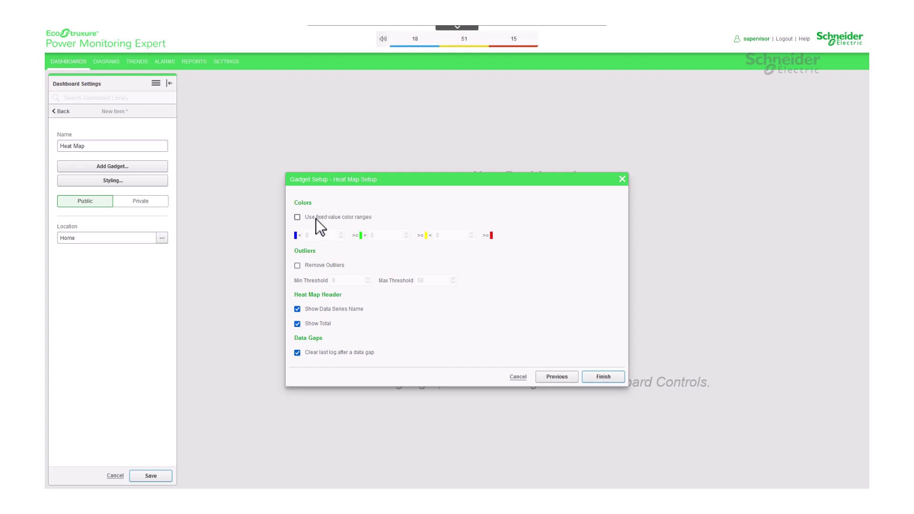
Enter colour-range limits 100, 200 and 300, then uncheck Use fixed value color ranges
{"action": "left_click", "coordinate": [297, 217]}
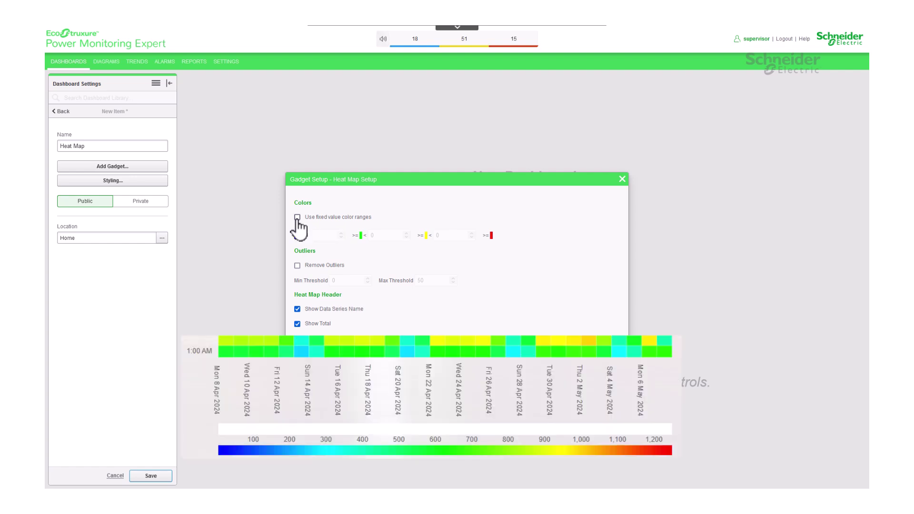
{"action": "left_click", "coordinate": [317, 236]}
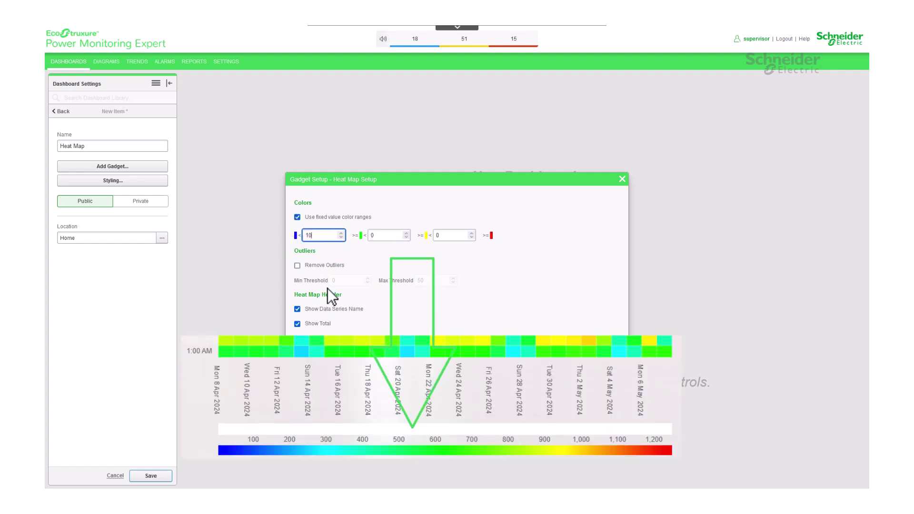
{"action": "type", "text": "0"}
{"action": "key", "text": "Tab"}
{"action": "type", "text": "200"}
{"action": "key", "text": "Tab"}
{"action": "type", "text": "300"}
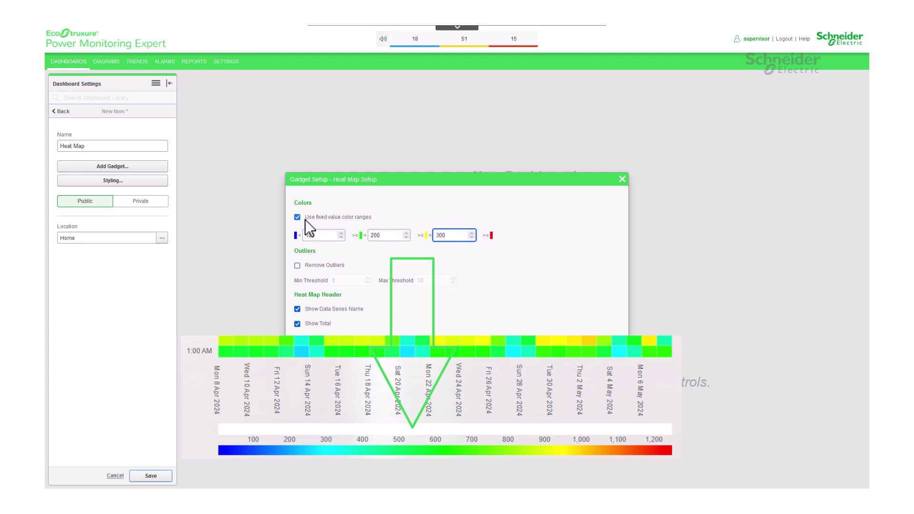
{"action": "left_click", "coordinate": [297, 217]}
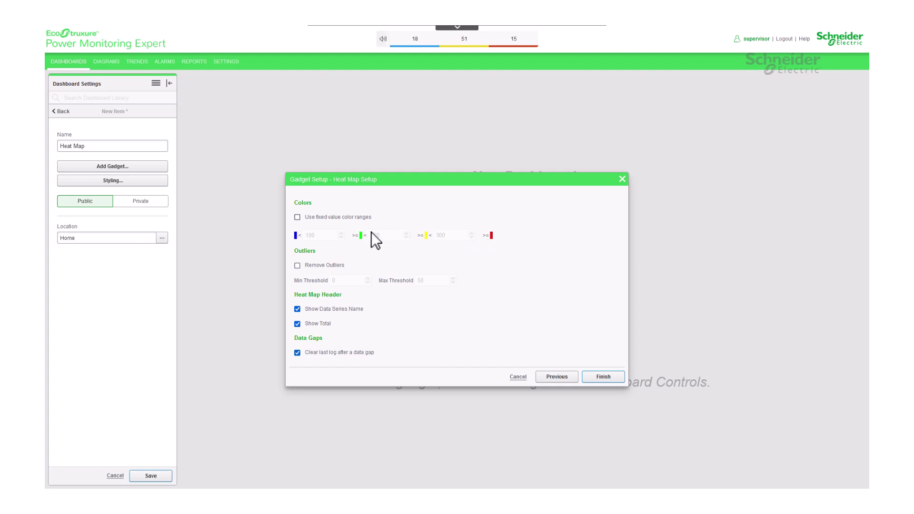
Set outlier thresholds Min 10 and Max 500 with Remove Outliers off; keep last-log clearing on
{"action": "left_click", "coordinate": [298, 265]}
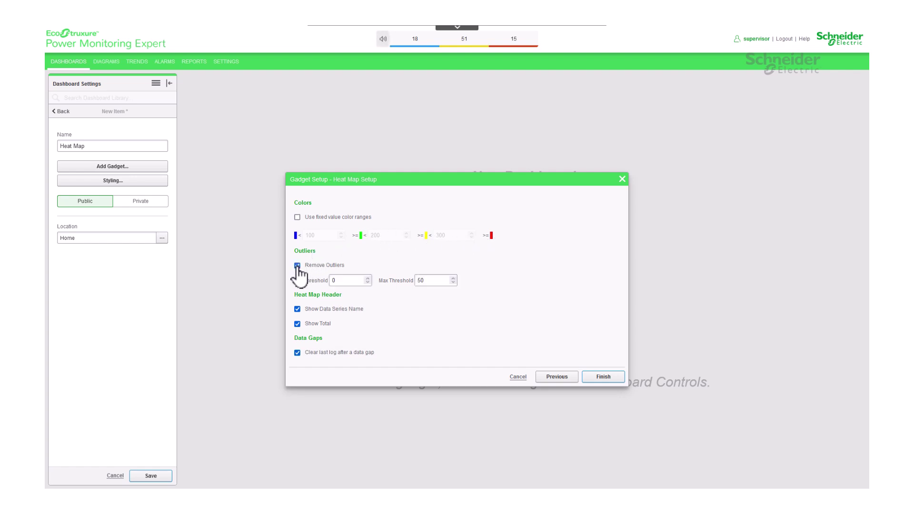
{"action": "double_click", "coordinate": [341, 281]}
{"action": "type", "text": "10"}
{"action": "double_click", "coordinate": [429, 281]}
{"action": "type", "text": "500"}
{"action": "double_click", "coordinate": [345, 280]}
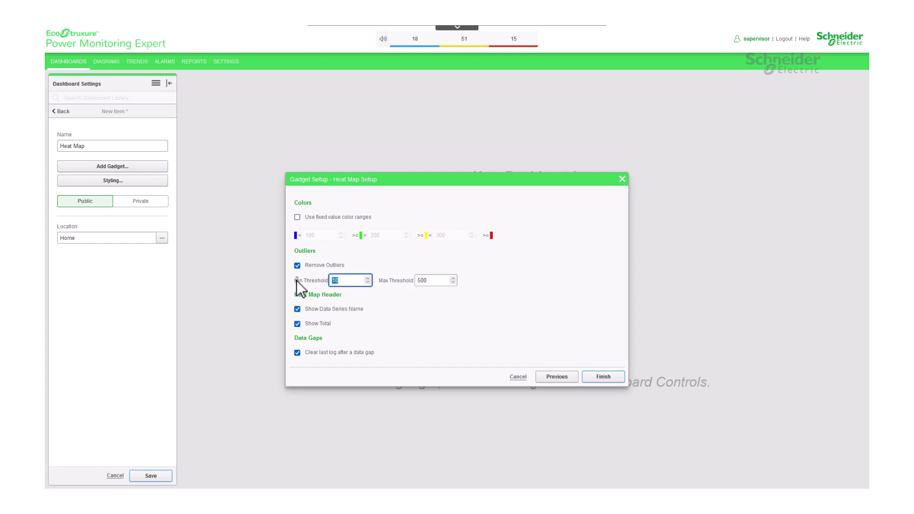
{"action": "left_click", "coordinate": [318, 267]}
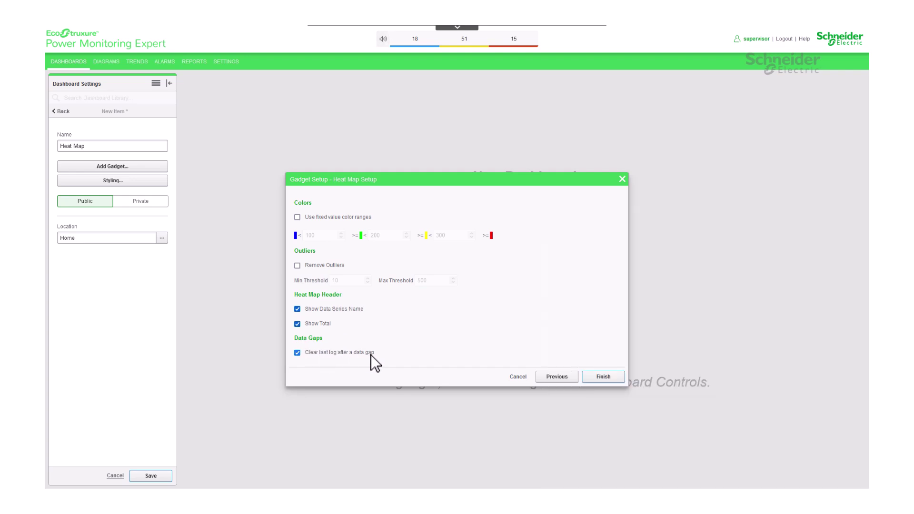
{"action": "left_click", "coordinate": [298, 353]}
{"action": "left_click", "coordinate": [298, 353]}
Finish the gadget, enlarge the Building Energy Usage heat map, and save the dashboard
{"action": "left_click", "coordinate": [609, 382]}
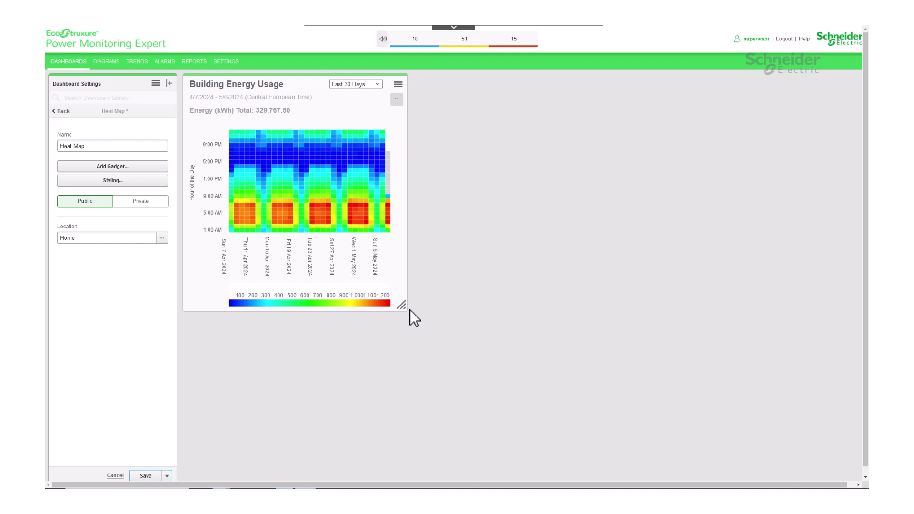
{"action": "left_click_drag", "start_coordinate": [408, 310], "coordinate": [707, 387]}
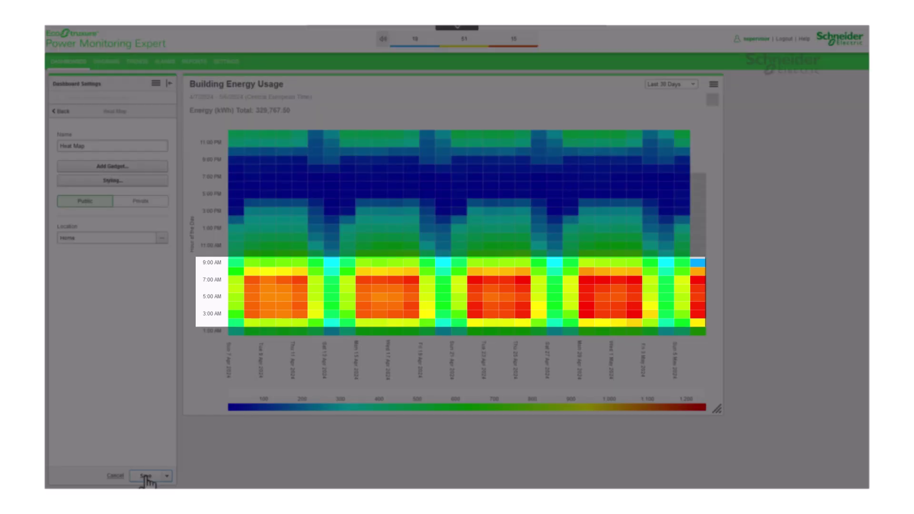
{"action": "left_click", "coordinate": [145, 475]}
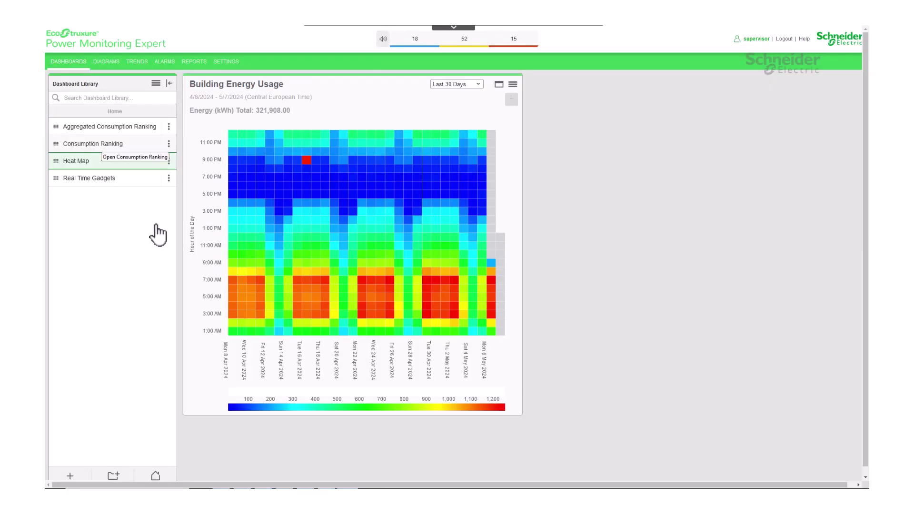
{"action": "mouse_move", "coordinate": [246, 233]}
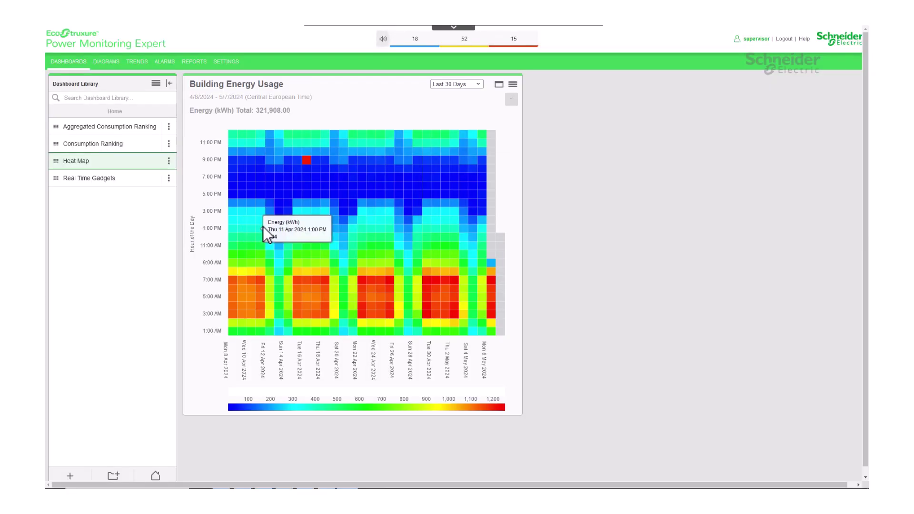
{"action": "mouse_move", "coordinate": [306, 162]}
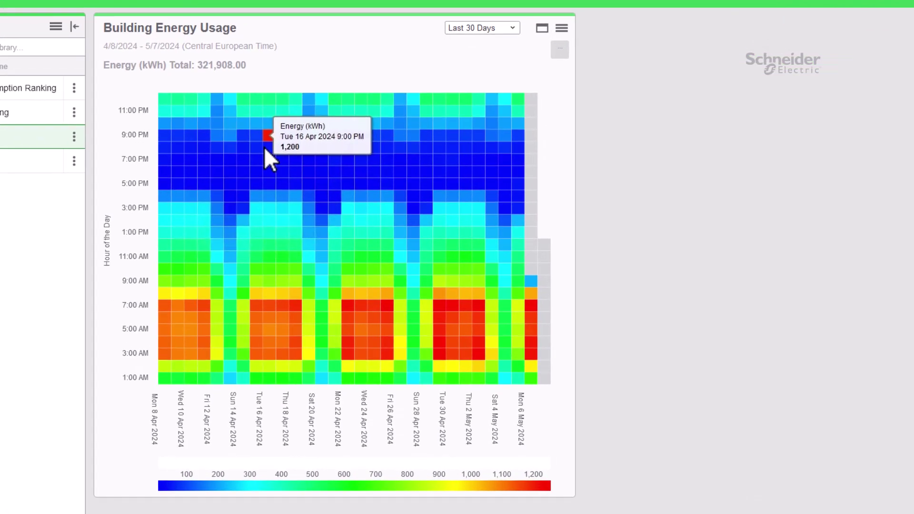
{"action": "mouse_move", "coordinate": [264, 148]}
{"action": "mouse_move", "coordinate": [286, 181]}
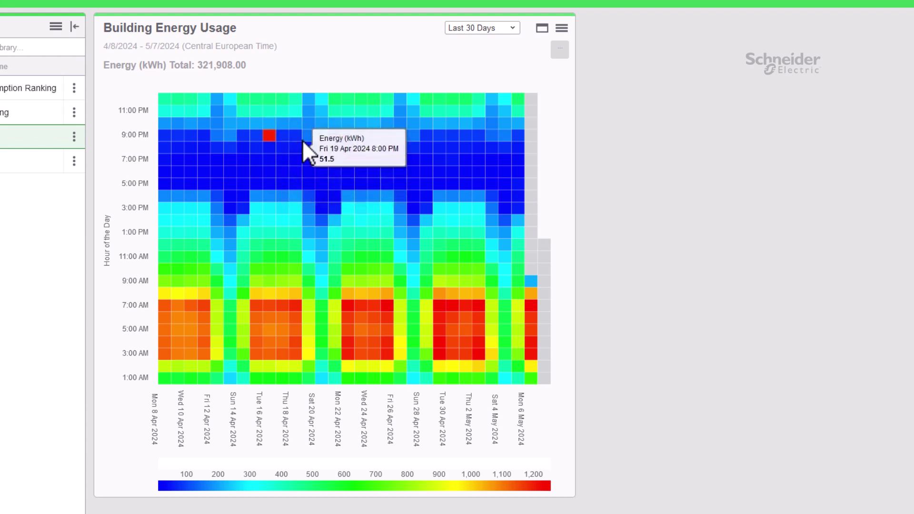
{"action": "mouse_move", "coordinate": [240, 135]}
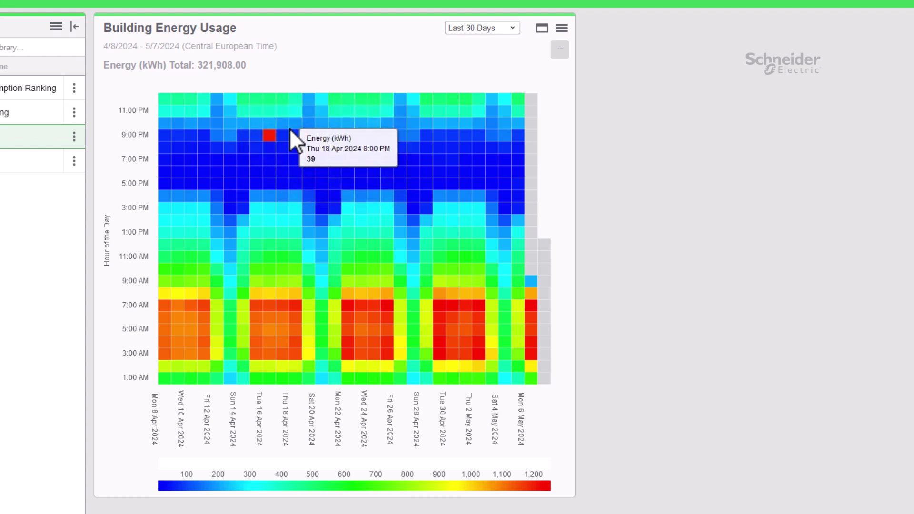